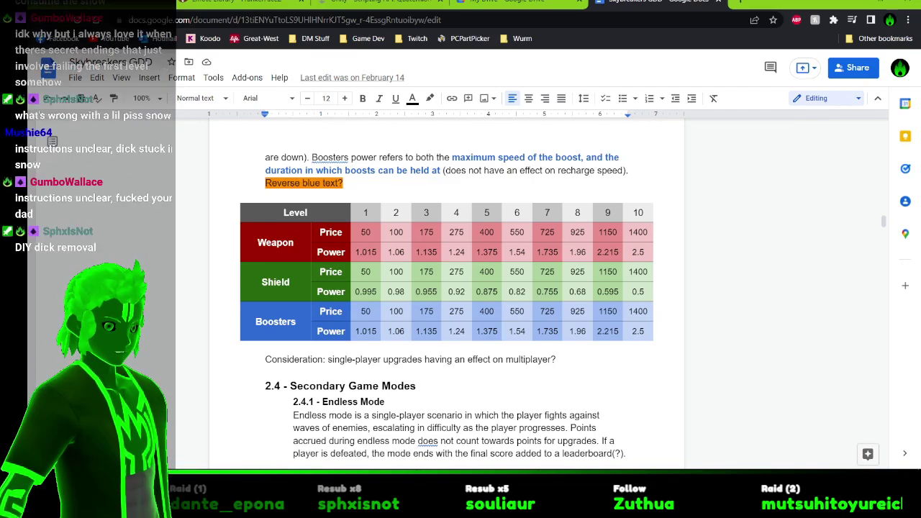
# Review the ship upgrade table, Secondary Game Modes and the section 2.5 Play Flow diagram in the Skybreakers GDD
pyautogui.scroll(5, 264, 218)
pyautogui.scroll(-10, 264, 218)
pyautogui.scroll(15, 264, 218)
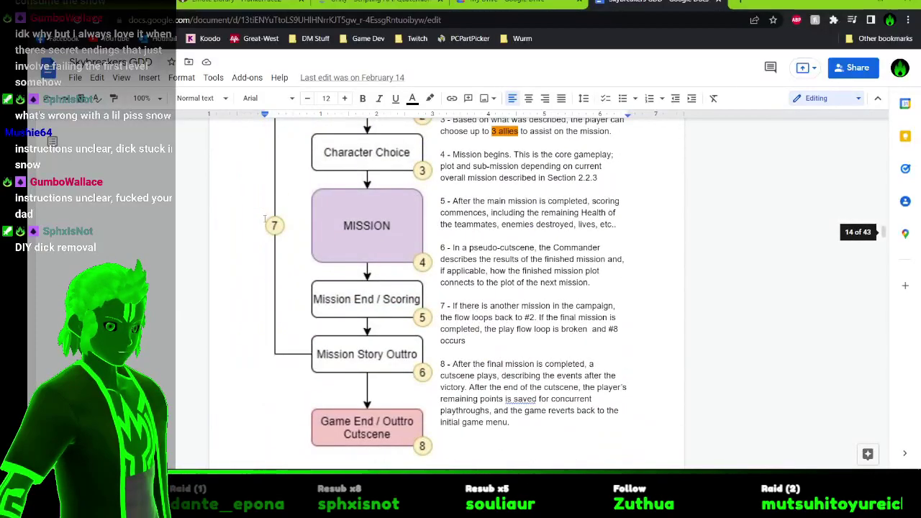
pyautogui.scroll(3, 264, 218)
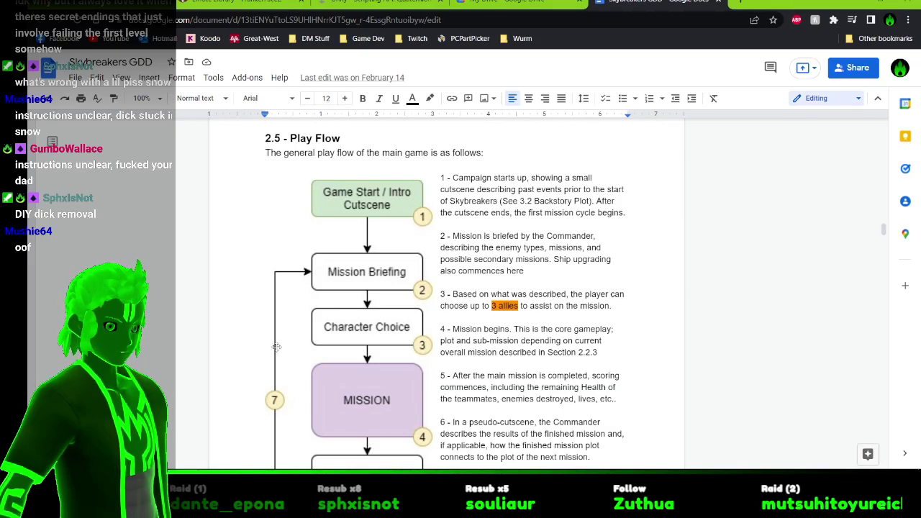
pyautogui.scroll(-1, 208, 178)
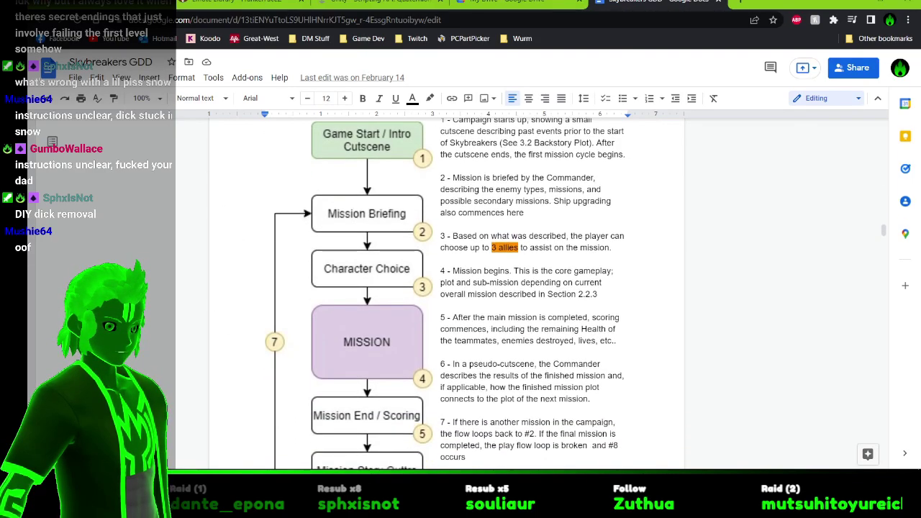
# Switch to Discord and open the game-development-ideas channel of the Final's Everlasting Bonfire server
pyautogui.hotkey('alt', 'Tab')
pyautogui.scroll(5, 239, 180)
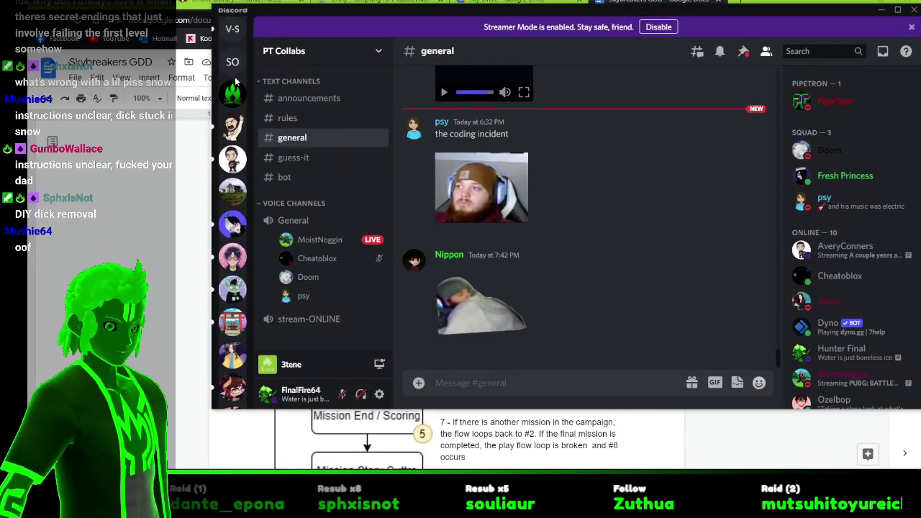
pyautogui.click(232, 93)
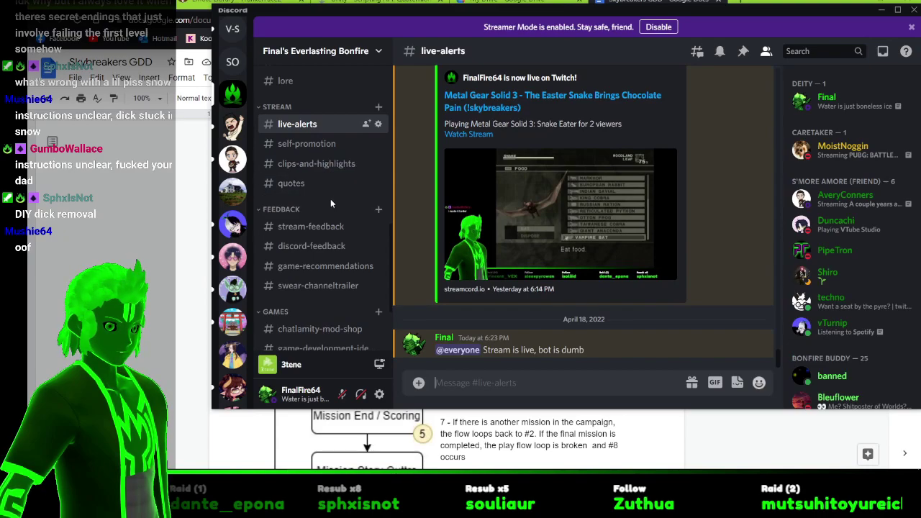
pyautogui.scroll(-3, 328, 297)
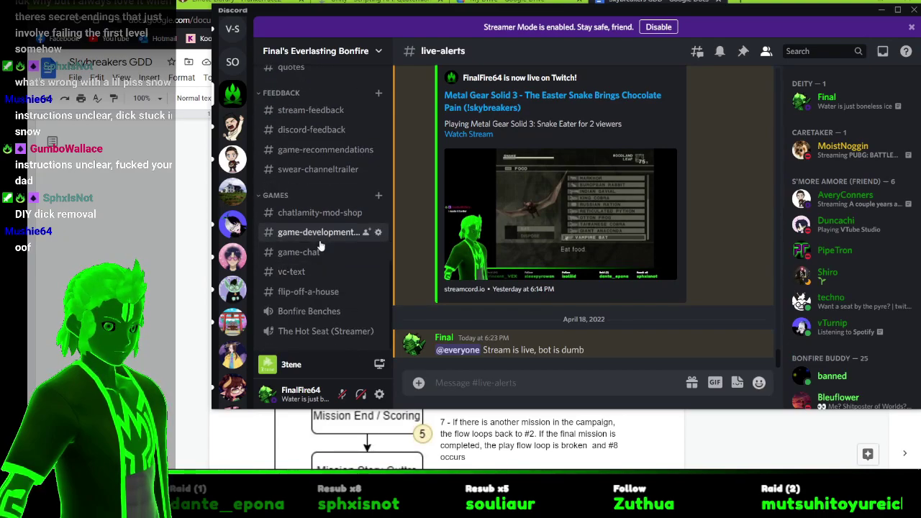
pyautogui.click(319, 234)
# Post the message "Crash and Burn ending in Skybreakers (first level)" in the game-development-ideas channel
pyautogui.write('Cra')
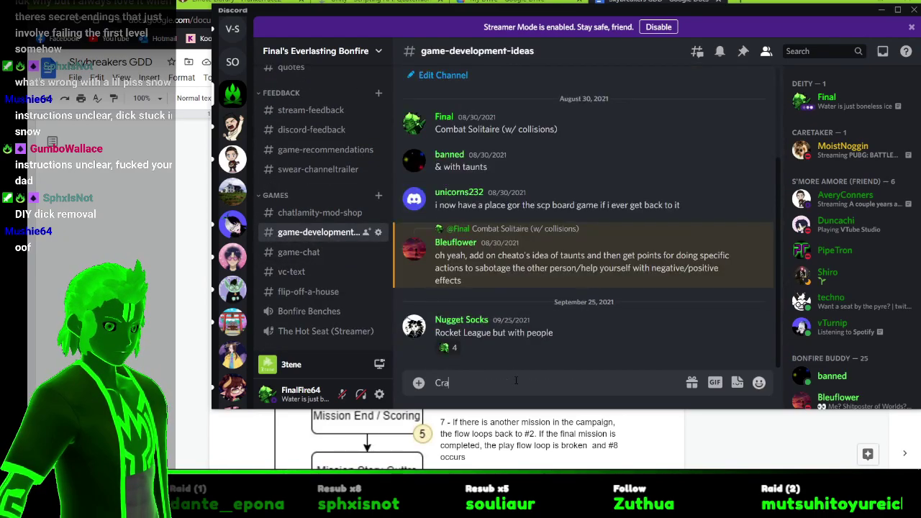
pyautogui.write('sh and Burn')
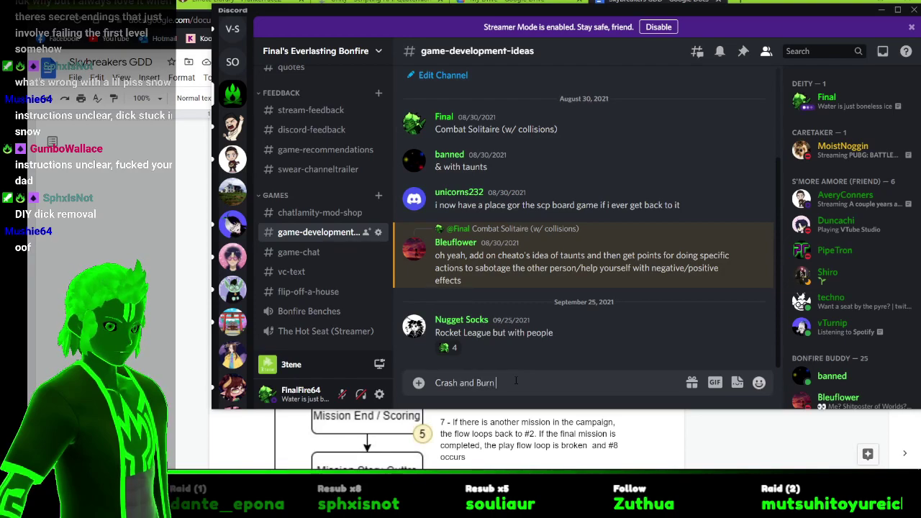
pyautogui.write(' ending in Sky')
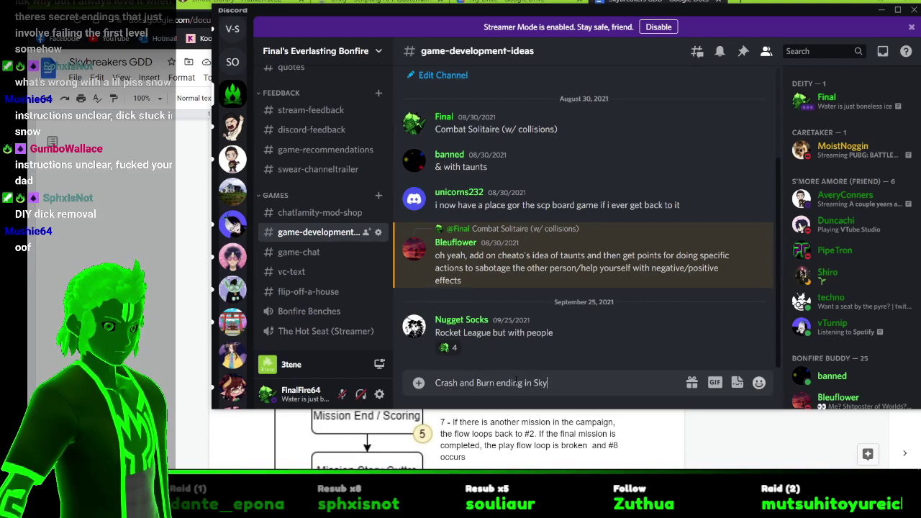
pyautogui.write('breakers (first level)')
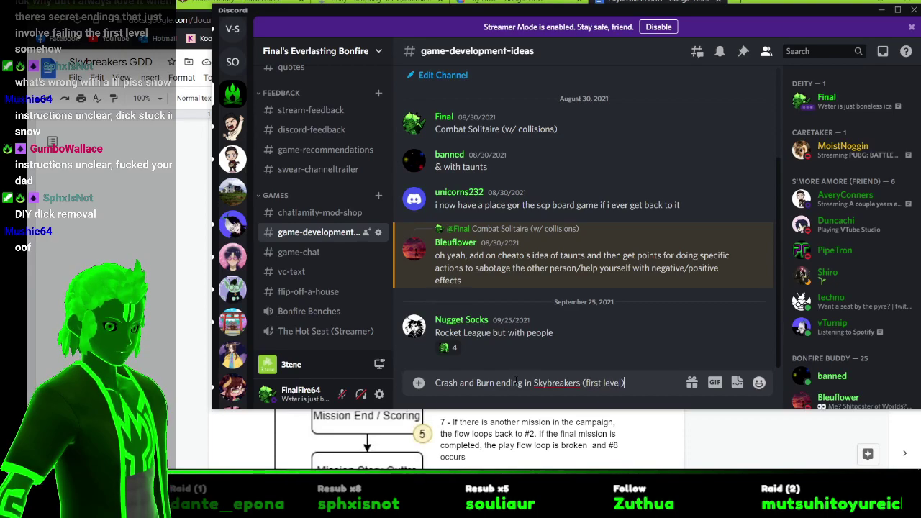
pyautogui.press('Return')
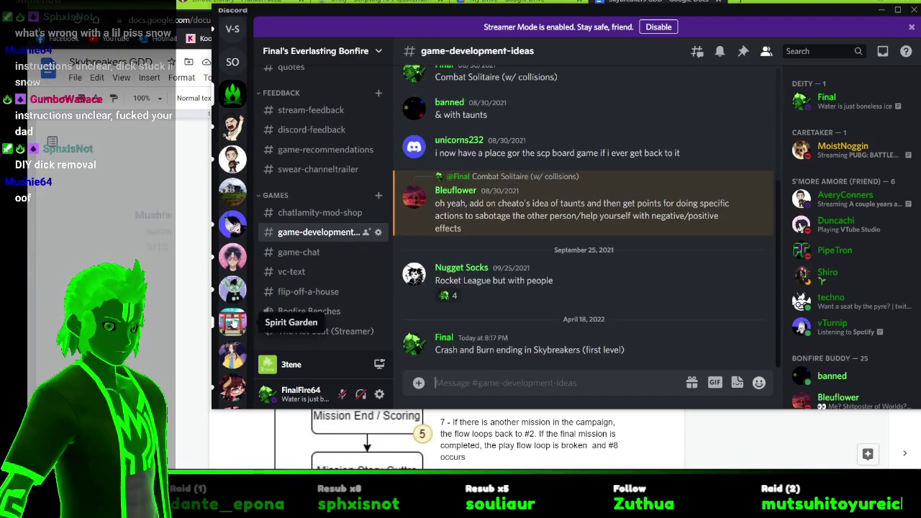
pyautogui.click(473, 268)
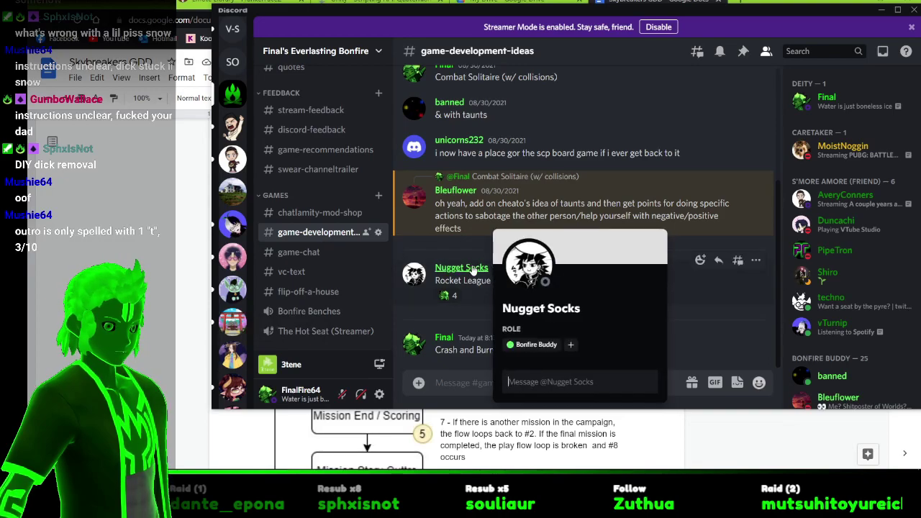
# Return to the Skybreakers GDD in the browser and examine the Play Flow diagram with its eight numbered descriptions
pyautogui.hotkey('alt', 'Tab')
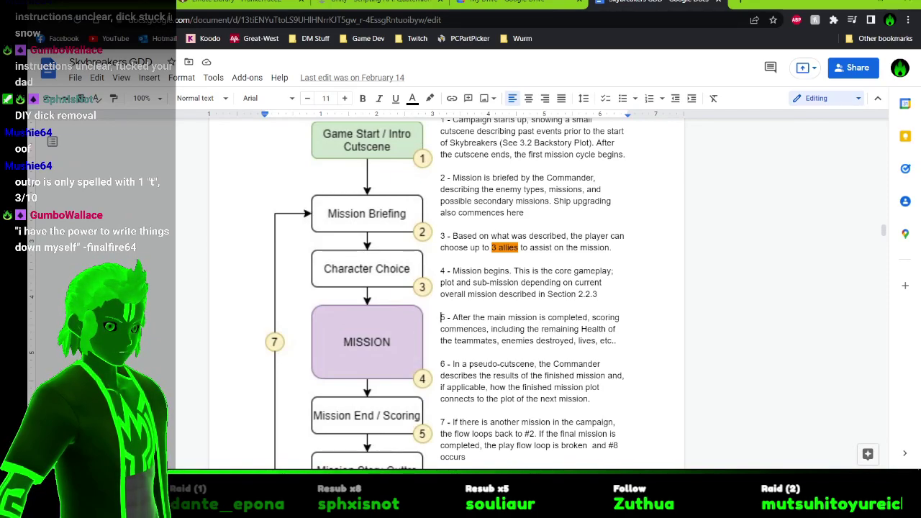
pyautogui.scroll(3, 446, 288)
pyautogui.scroll(-4, 446, 288)
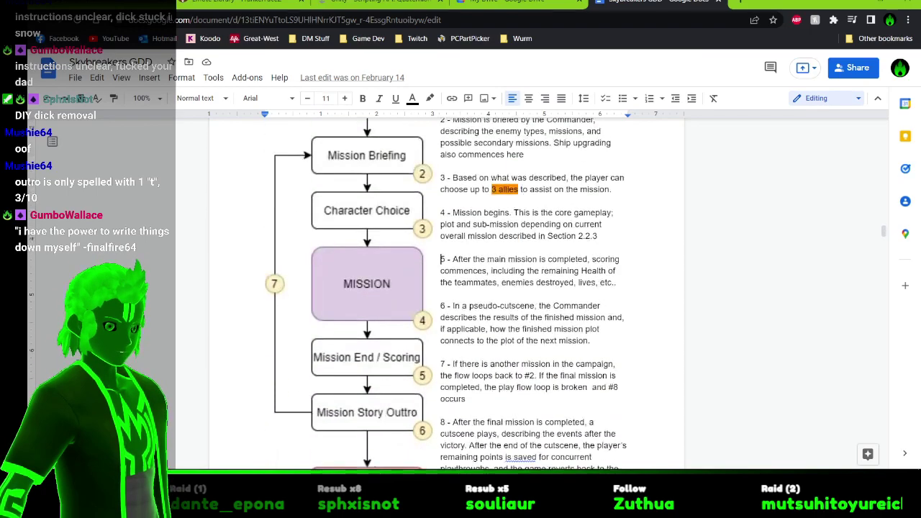
pyautogui.scroll(-1, 446, 288)
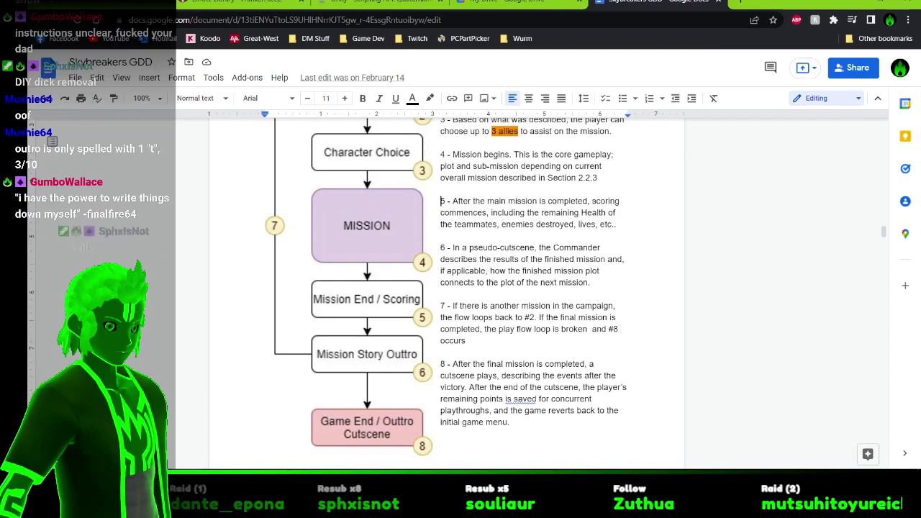
pyautogui.scroll(2, 446, 288)
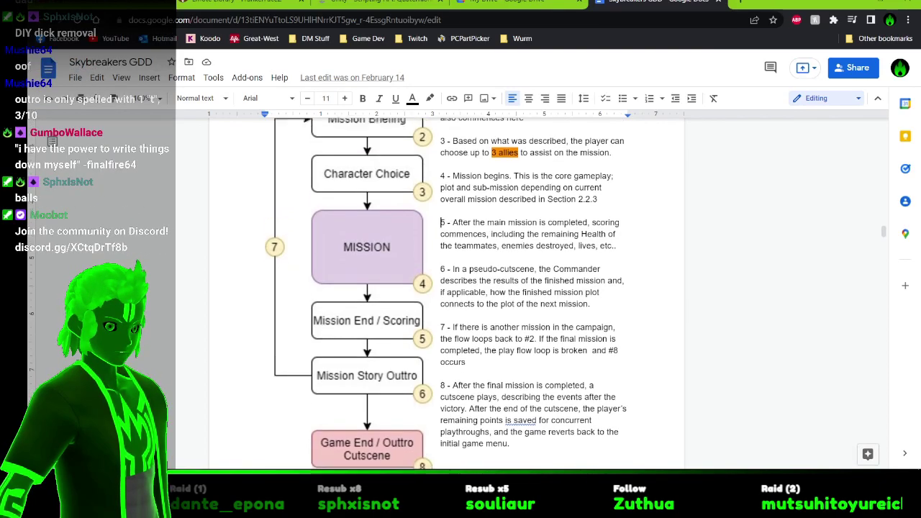
pyautogui.scroll(-2, 446, 288)
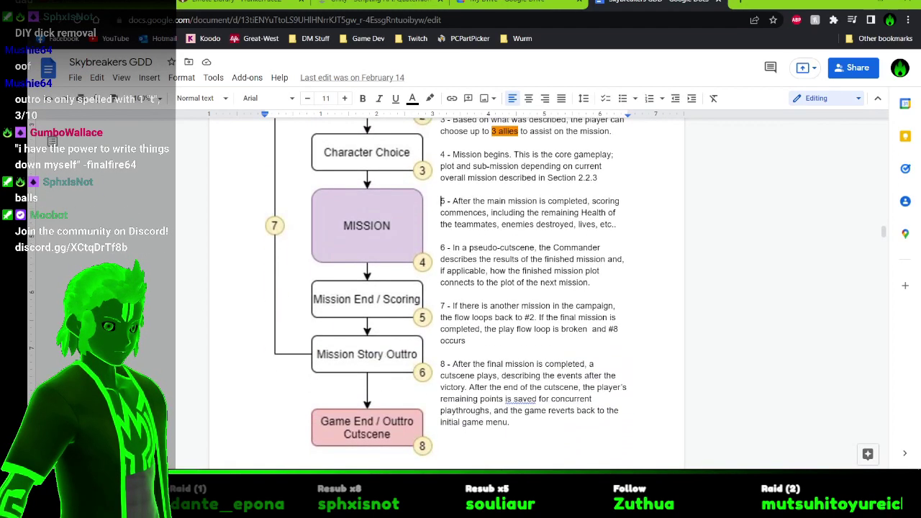
pyautogui.scroll(-3, 446, 288)
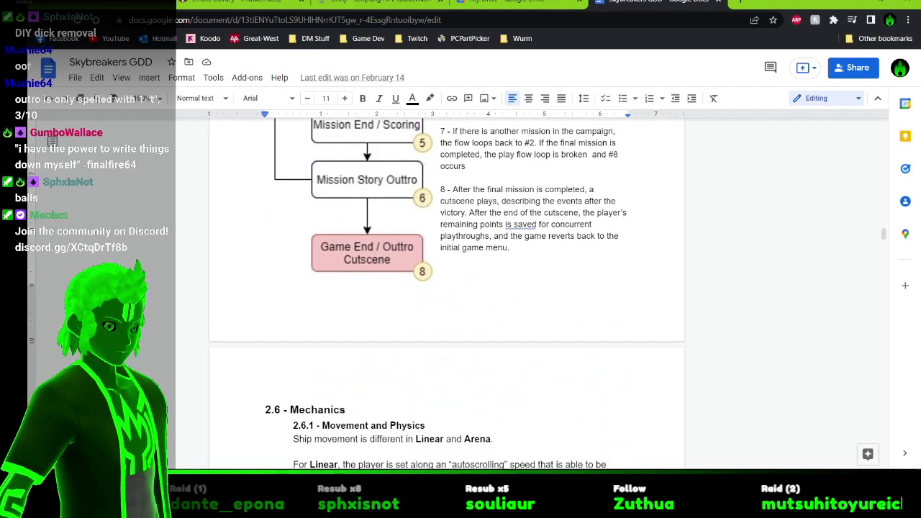
pyautogui.scroll(2, 446, 288)
pyautogui.click(359, 252)
pyautogui.click(441, 293)
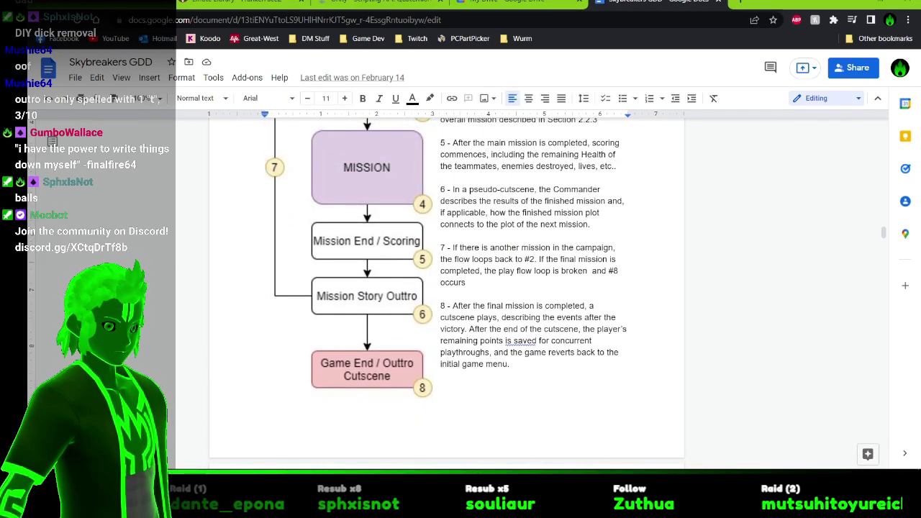
# Read section 2.6 Mechanics of the design document, from Movement and Physics through to the Combat weapon types
pyautogui.scroll(-3, 446, 288)
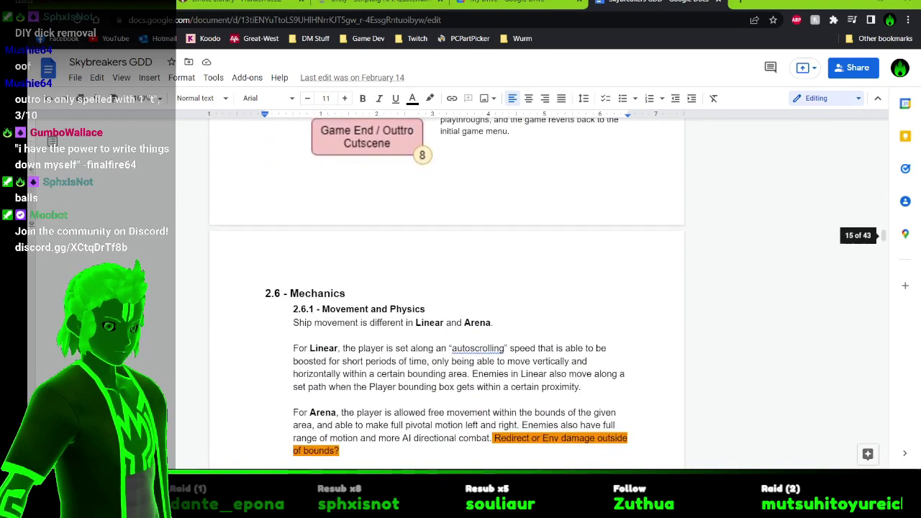
pyautogui.scroll(-4, 446, 288)
pyautogui.scroll(-2, 446, 288)
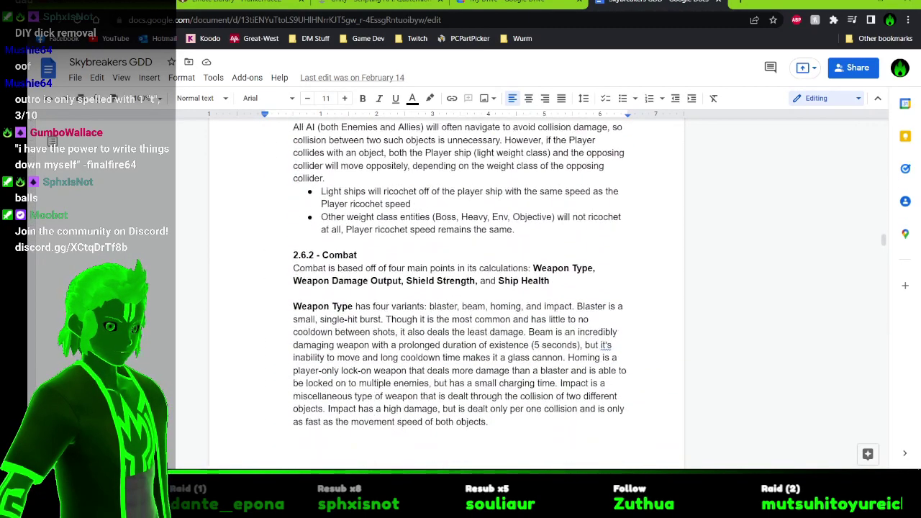
pyautogui.scroll(-1, 446, 288)
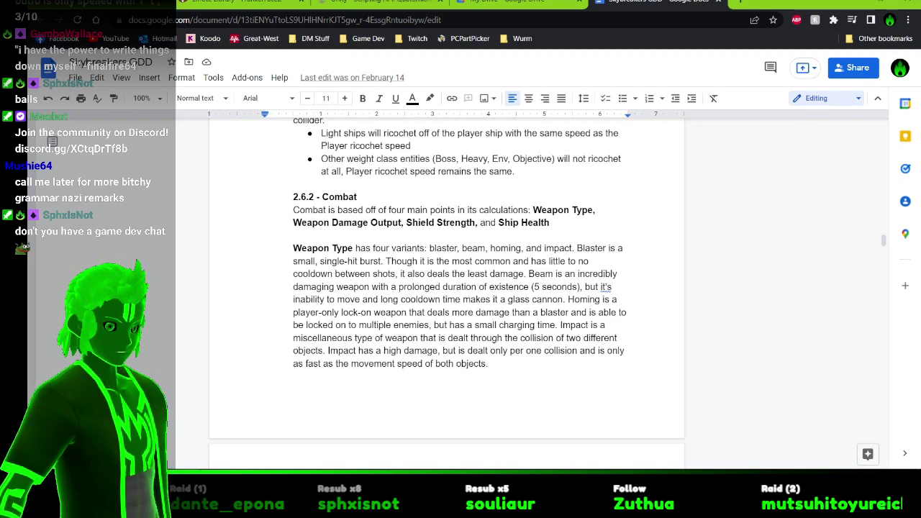
# Switch to Discord, view the outfit concepts in the Skybreakers Official server's concepts channel, and return to the design document
pyautogui.hotkey('alt', 'Tab')
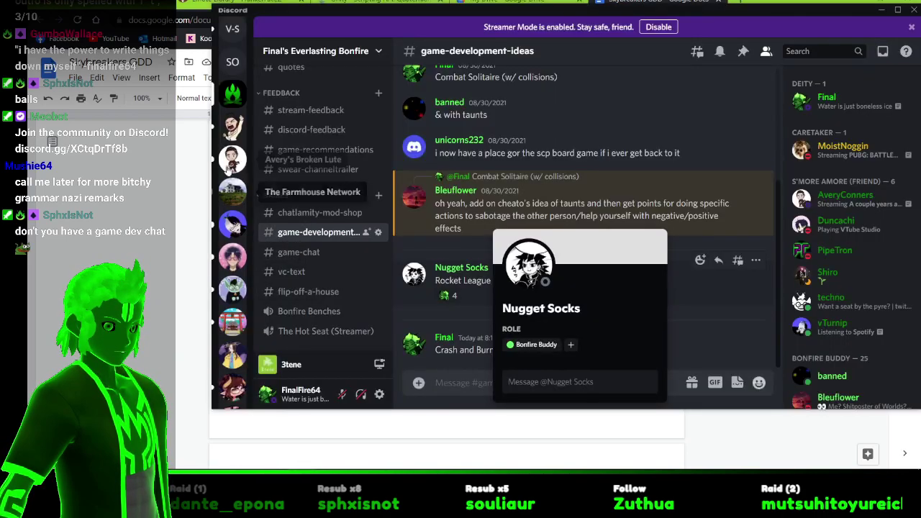
pyautogui.click(230, 138)
pyautogui.click(232, 120)
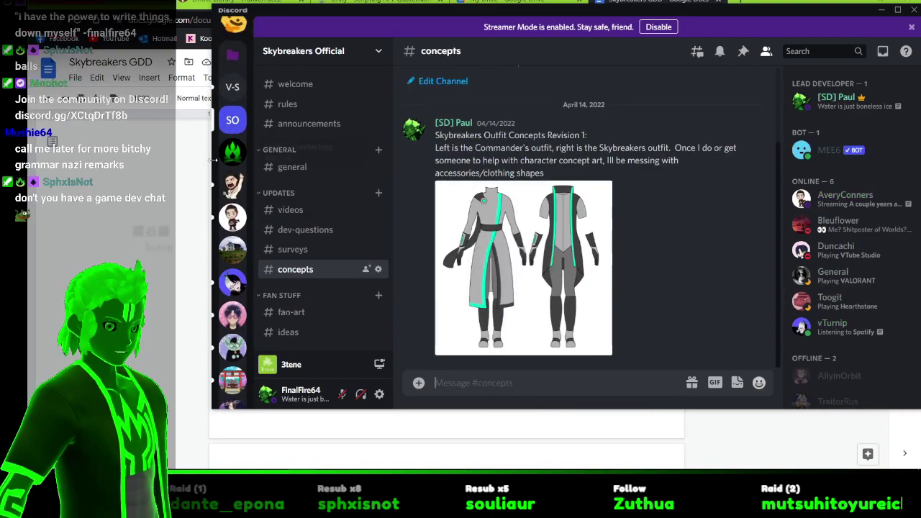
pyautogui.hotkey('alt', 'Tab')
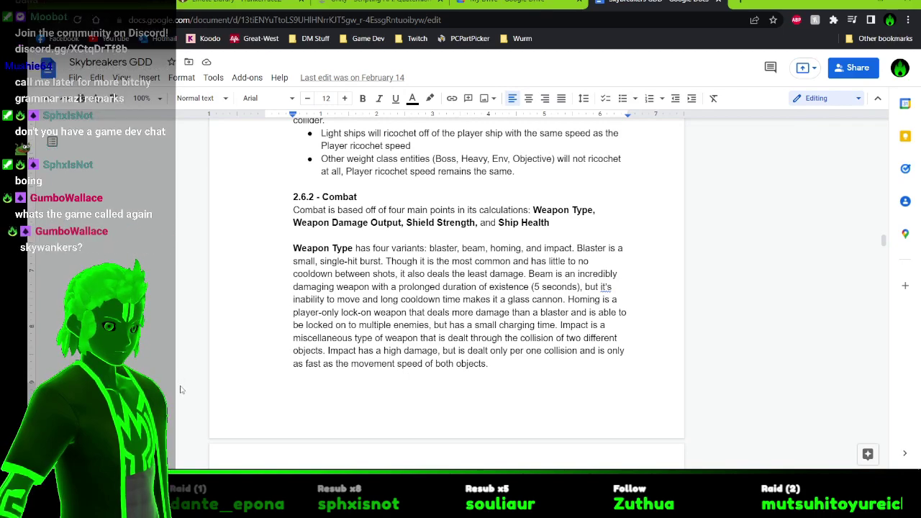
# Switch to Illustrator, open the recent file logo_finished_twocolour.ai, and show both Skybreakers logo versions enlarged
pyautogui.hotkey('alt', 'Tab')
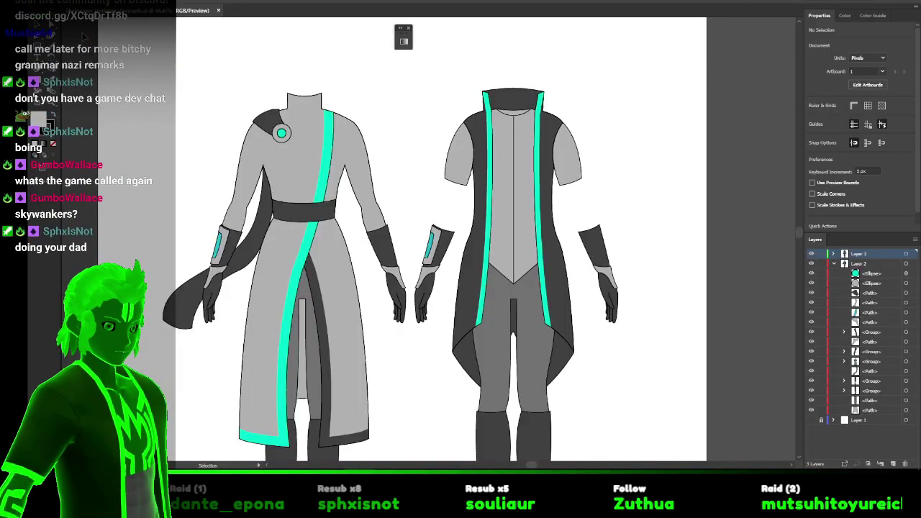
pyautogui.click(75, 7)
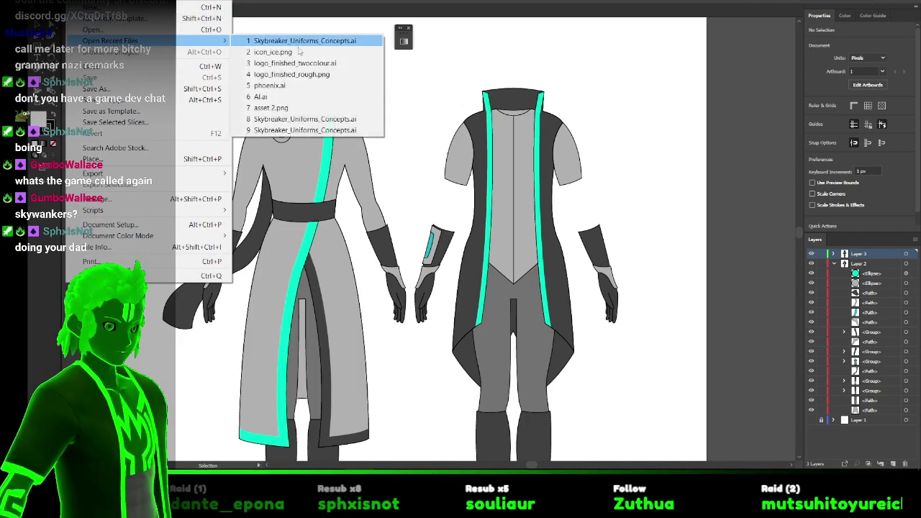
pyautogui.click(303, 63)
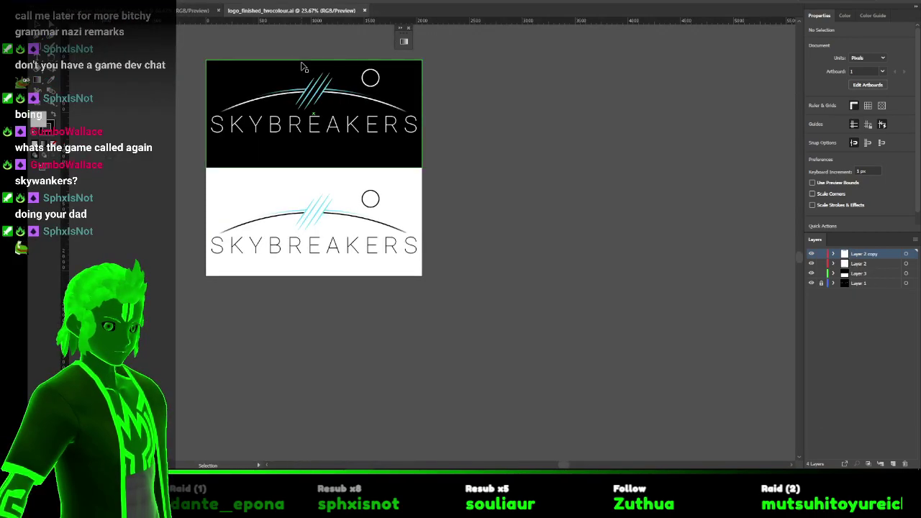
pyautogui.scroll(3, 162, 137)
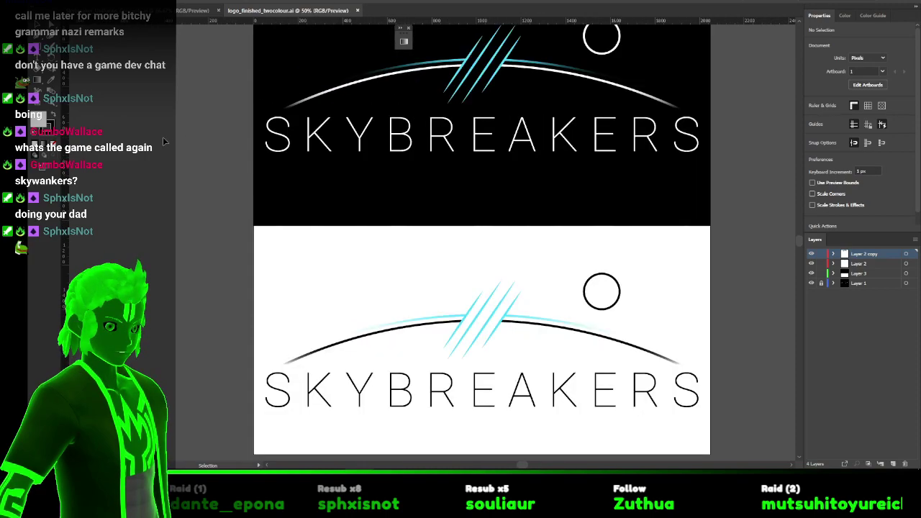
pyautogui.scroll(2, 163, 136)
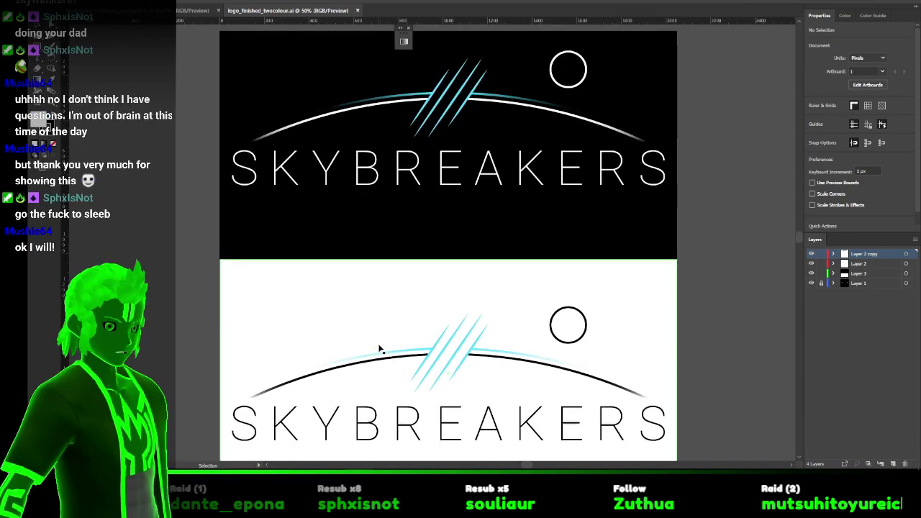
pyautogui.scroll(-1, 380, 349)
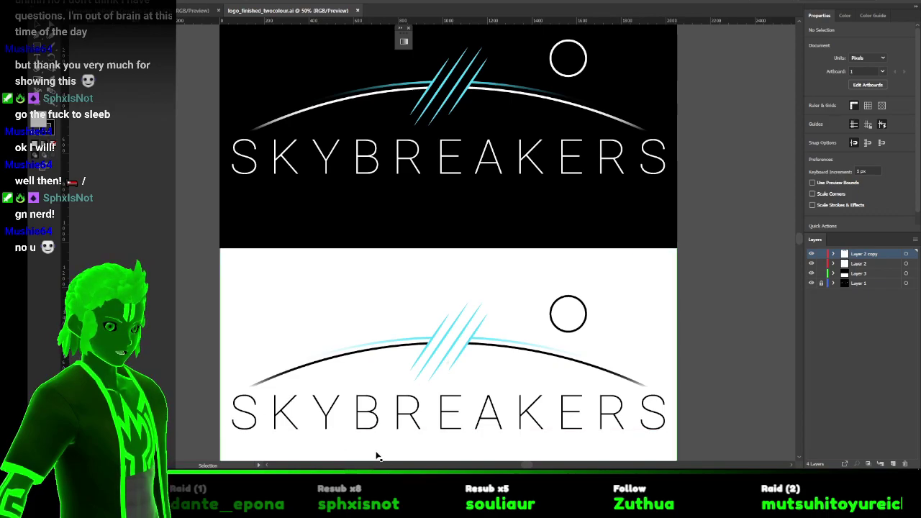
pyautogui.click(450, 472)
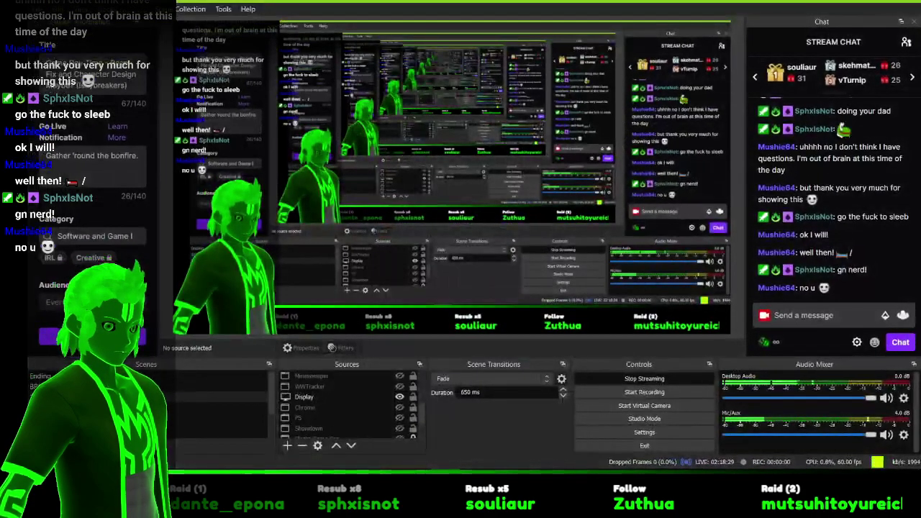
pyautogui.hotkey('alt', 'Tab')
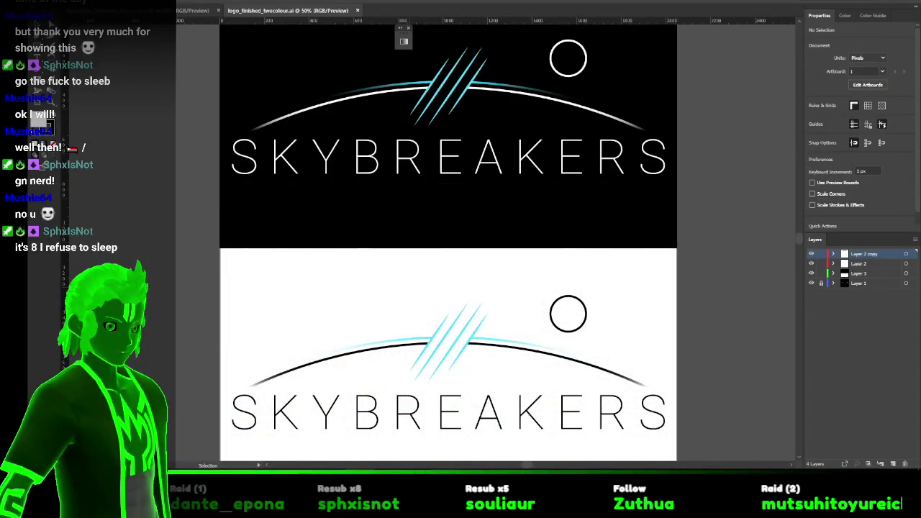
pyautogui.hotkey('alt', 'Tab')
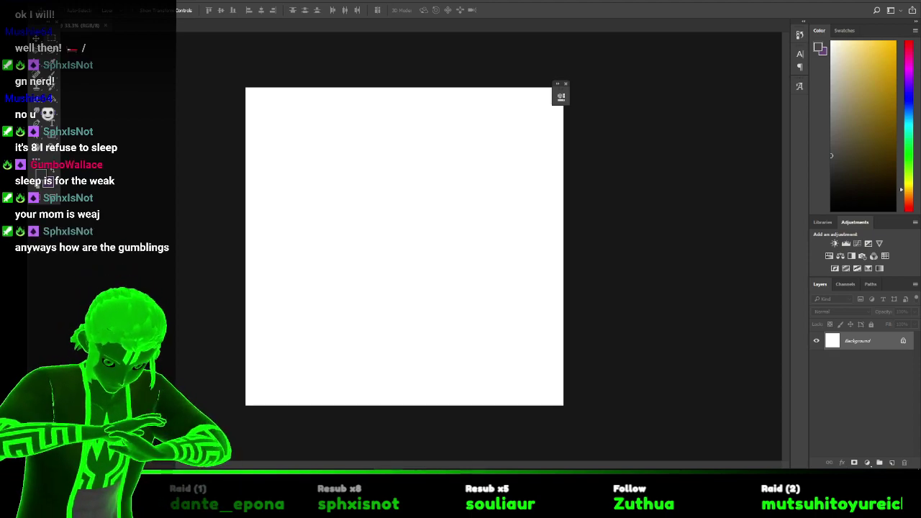
# Switch to OBS and hide the Display source in the current scene
pyautogui.moveTo(473, 510)
pyautogui.moveTo(503, 510)
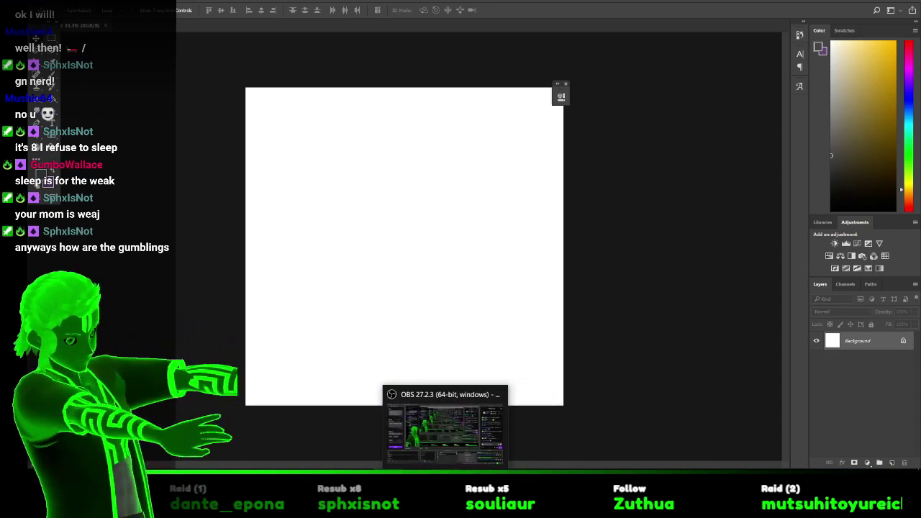
pyautogui.click(446, 509)
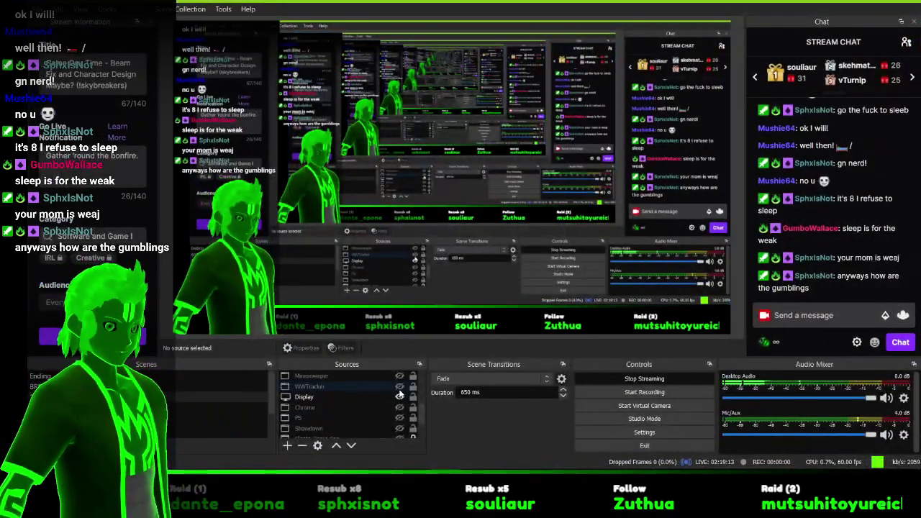
pyautogui.click(399, 396)
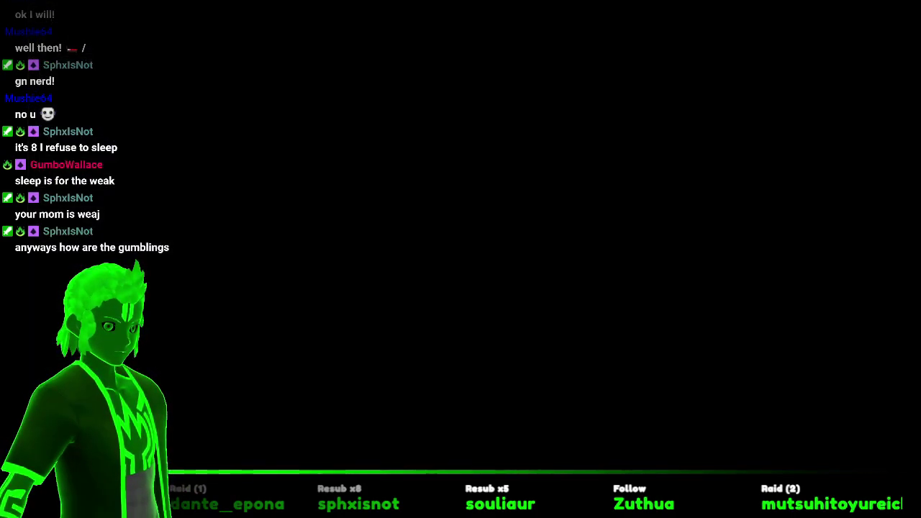